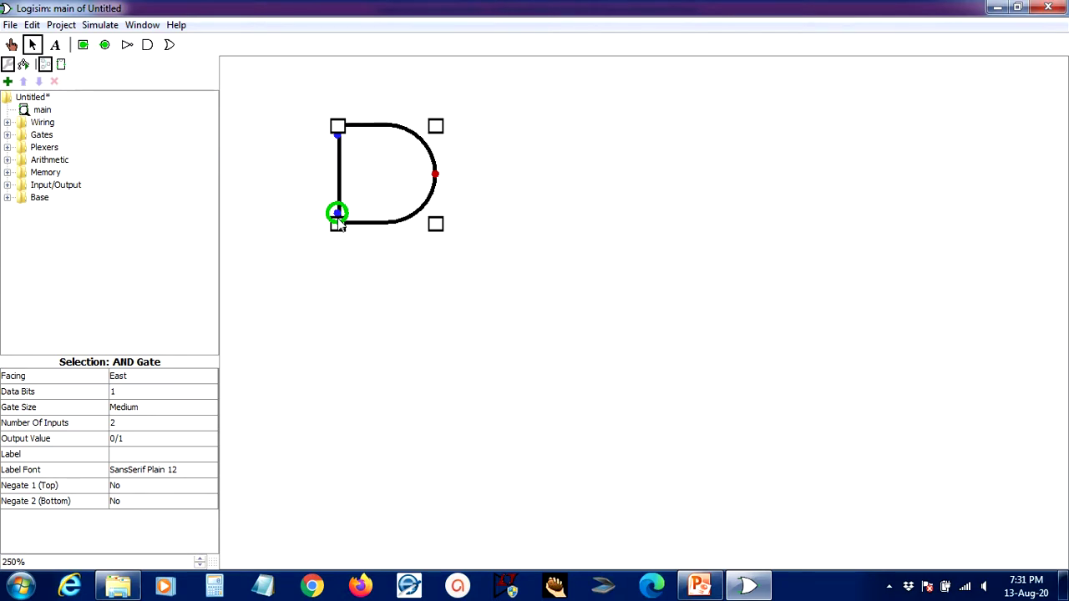
- Place an OR gate below the AND gate, aligned with it, and set its number of inputs to 2
click(169, 45)
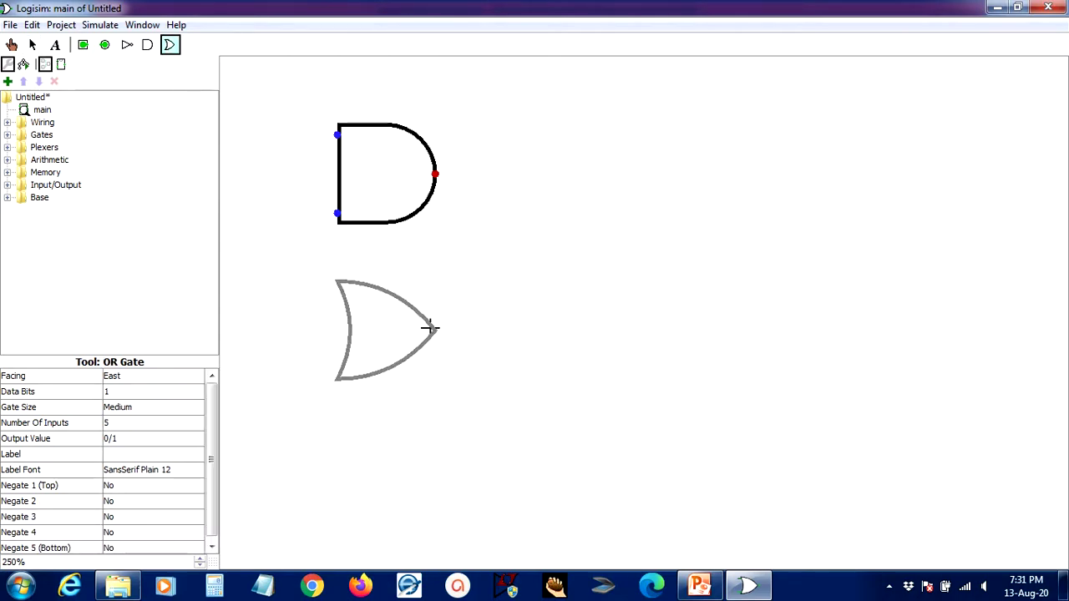
click(429, 327)
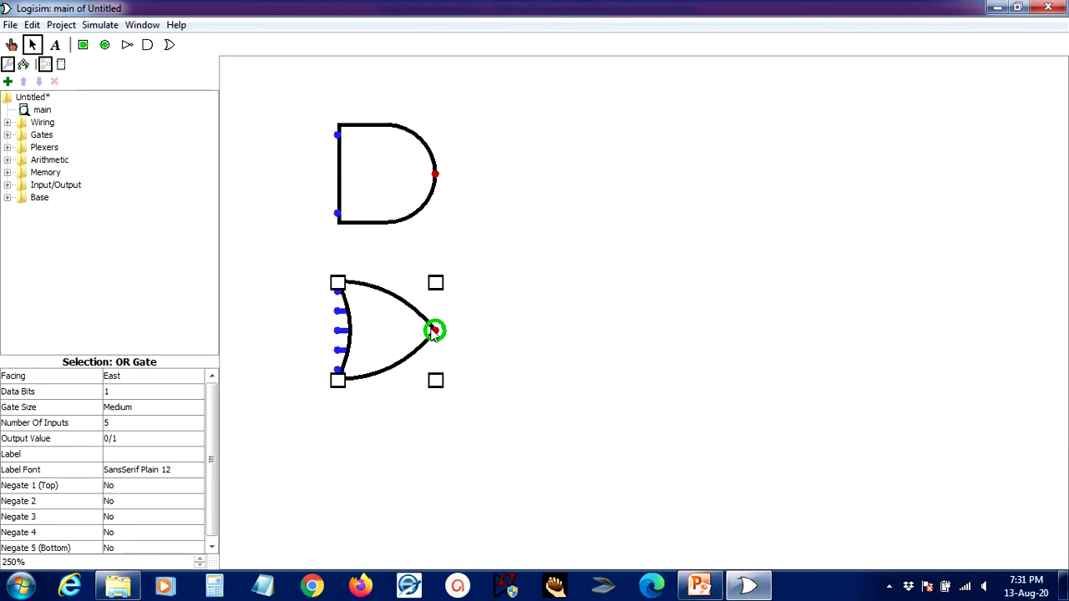
click(164, 425)
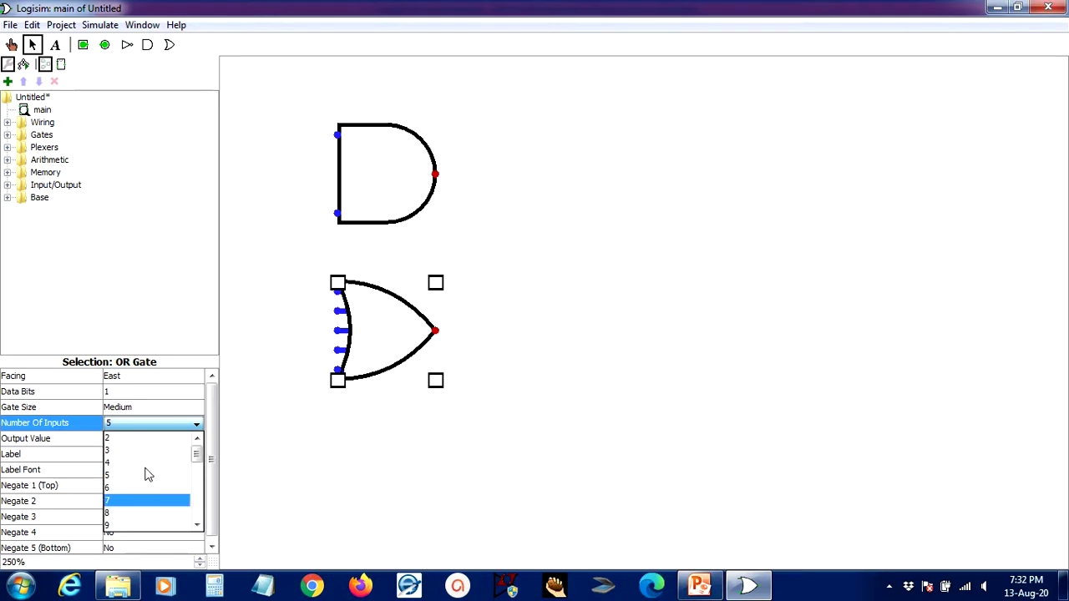
click(133, 439)
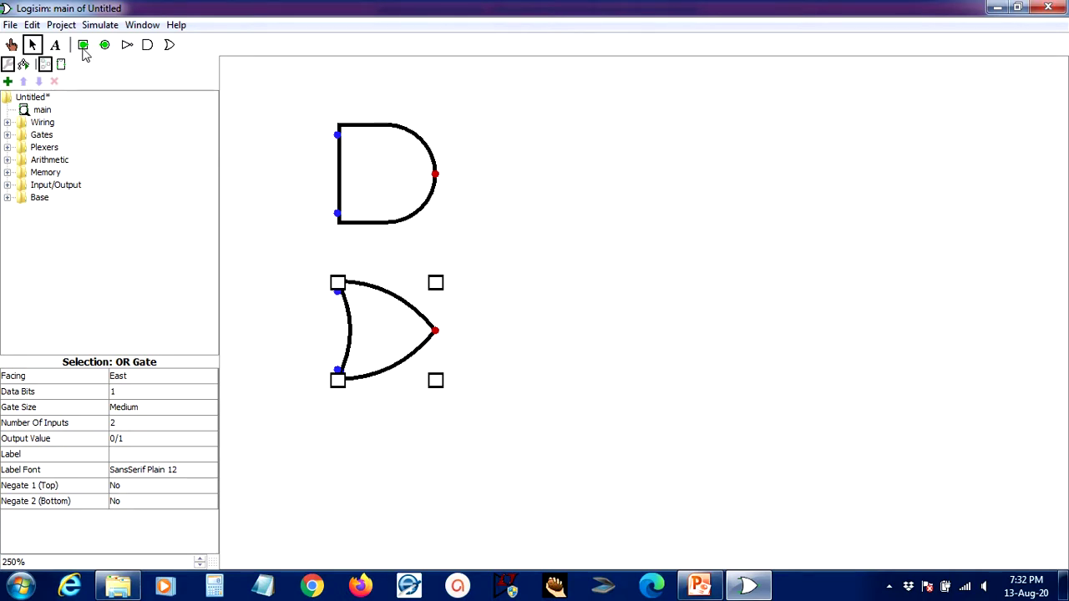
- Place two input pins level with the AND gate's inputs and wire each pin to its matching input
click(82, 46)
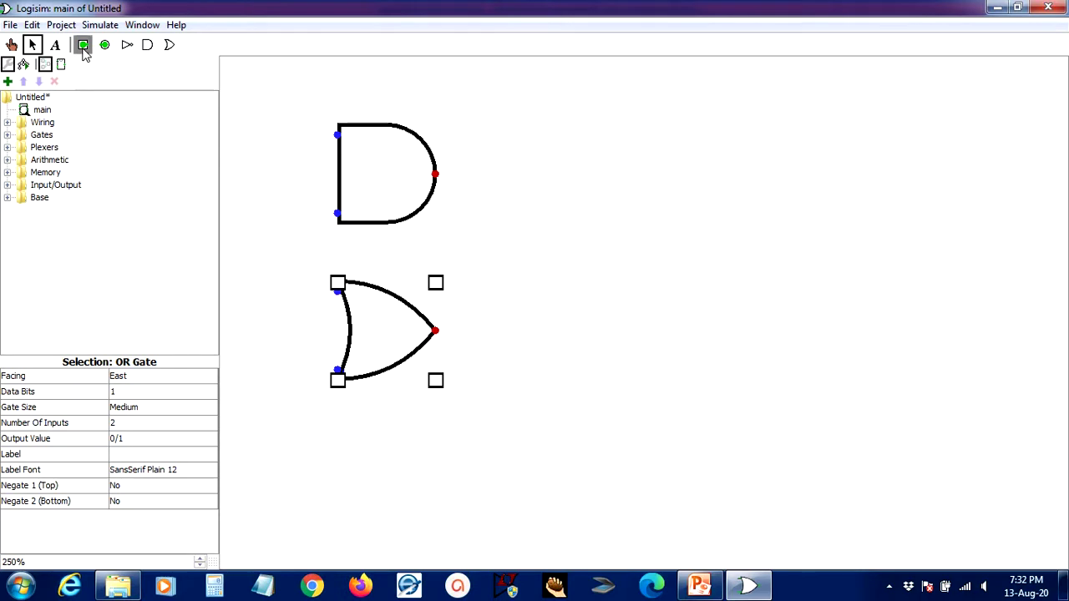
click(254, 133)
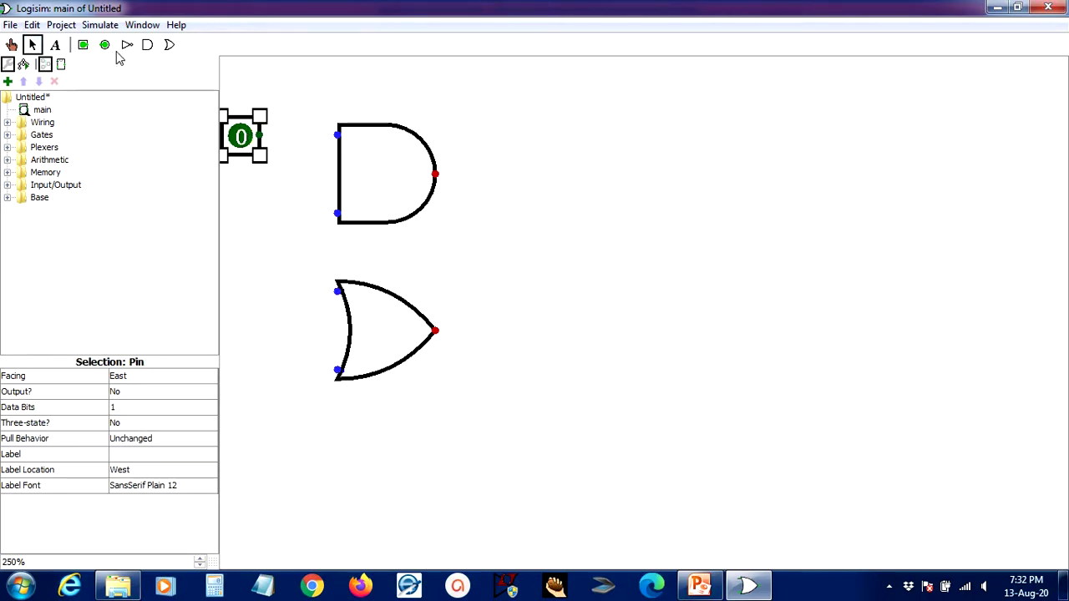
click(83, 46)
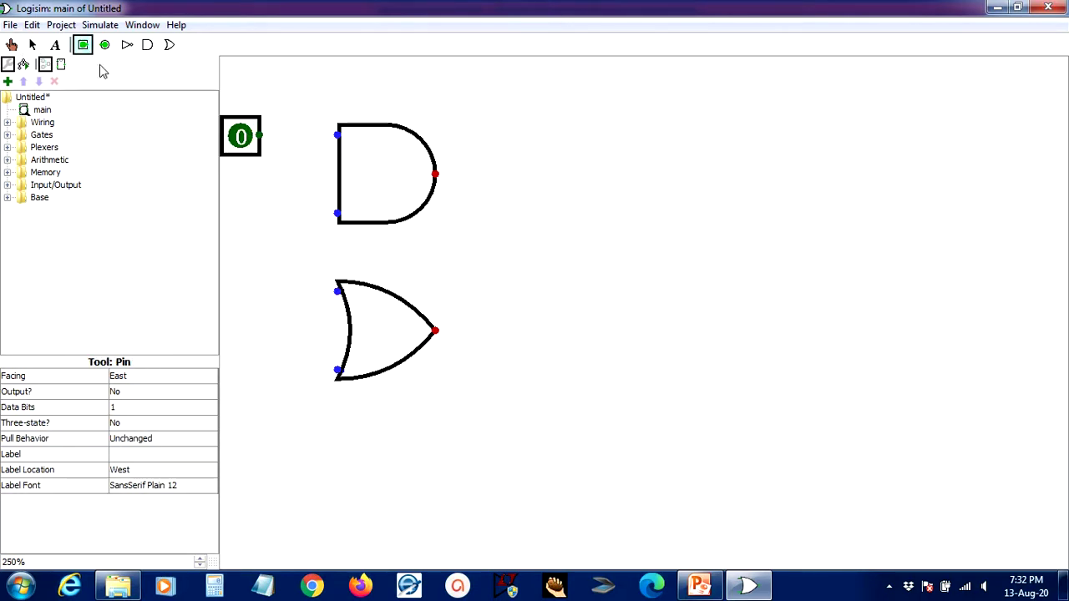
click(256, 217)
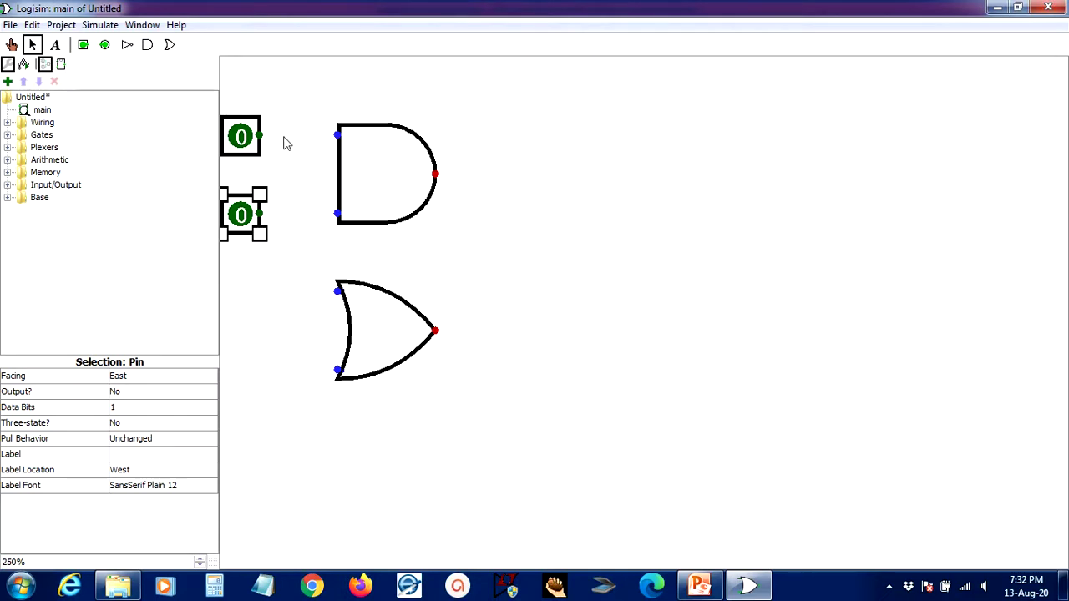
drag(261, 137, 339, 135)
drag(261, 215, 338, 214)
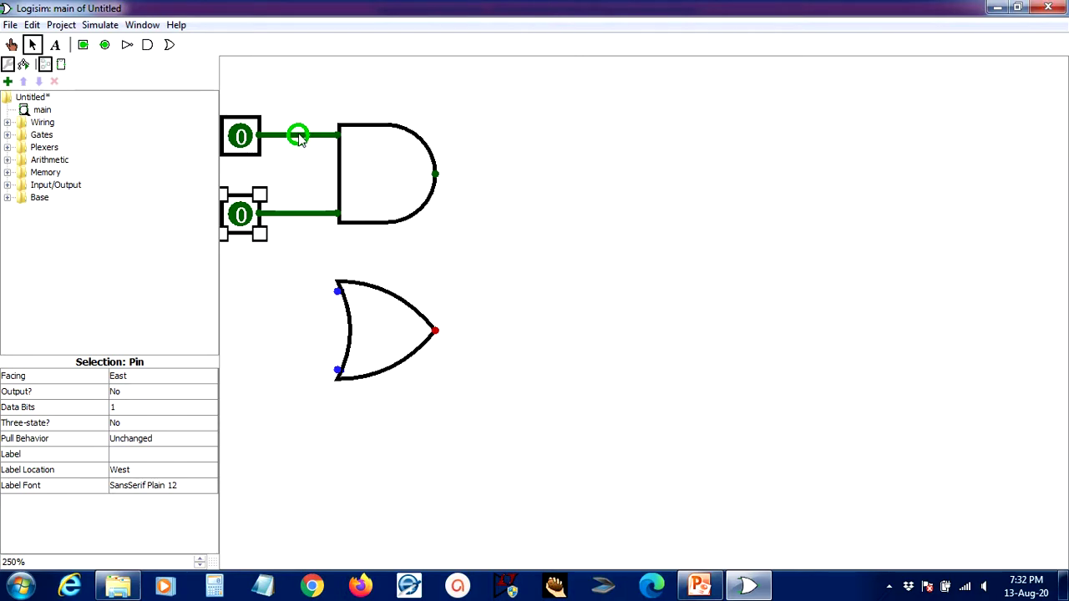
- Branch the upper pin's wire to the OR gate's upper input and the lower pin's wire to its lower input
drag(299, 136, 307, 293)
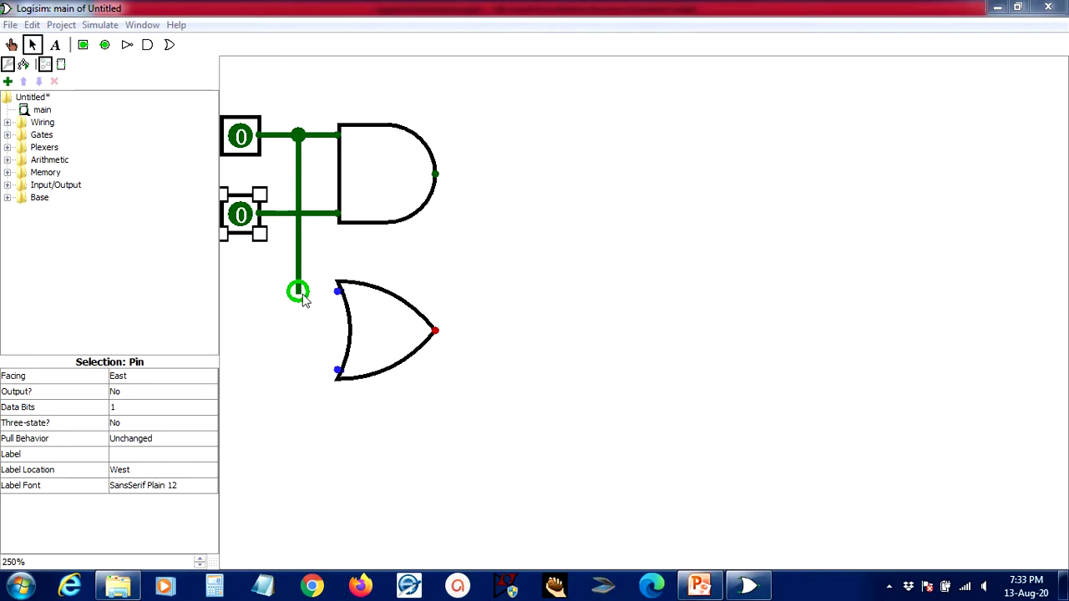
drag(302, 301, 338, 290)
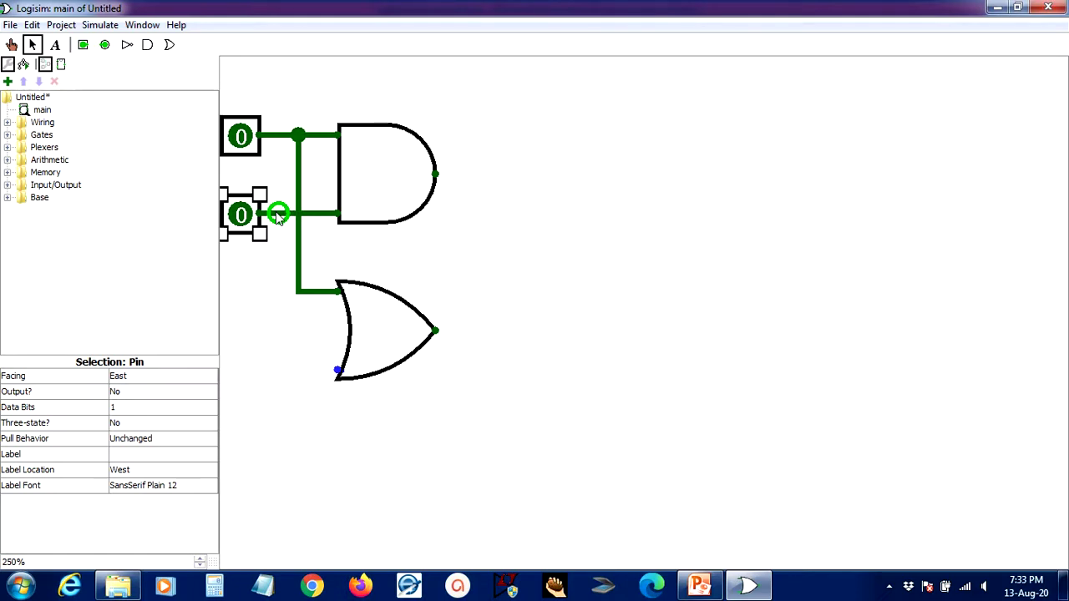
drag(278, 214, 338, 370)
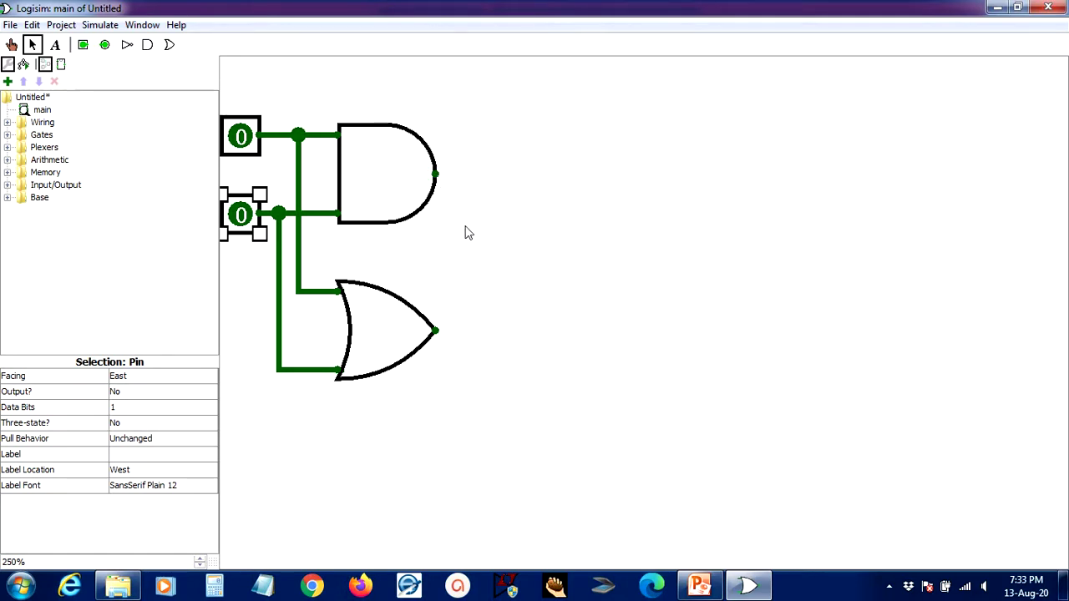
- Place a second OR gate beyond the two existing gates, midway between their outputs, and set its number of inputs to 2
click(170, 46)
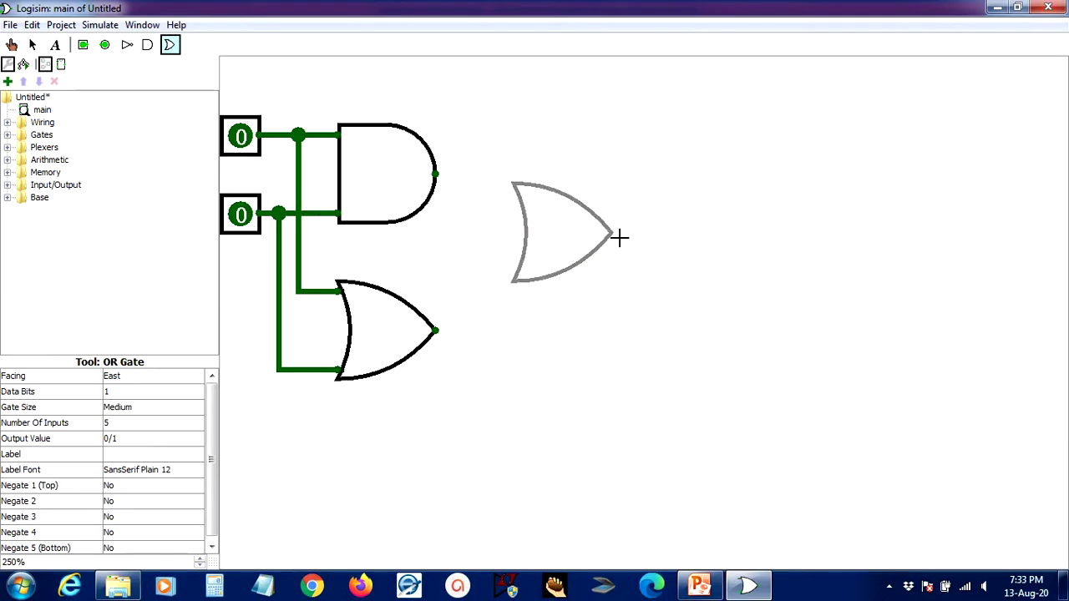
click(615, 236)
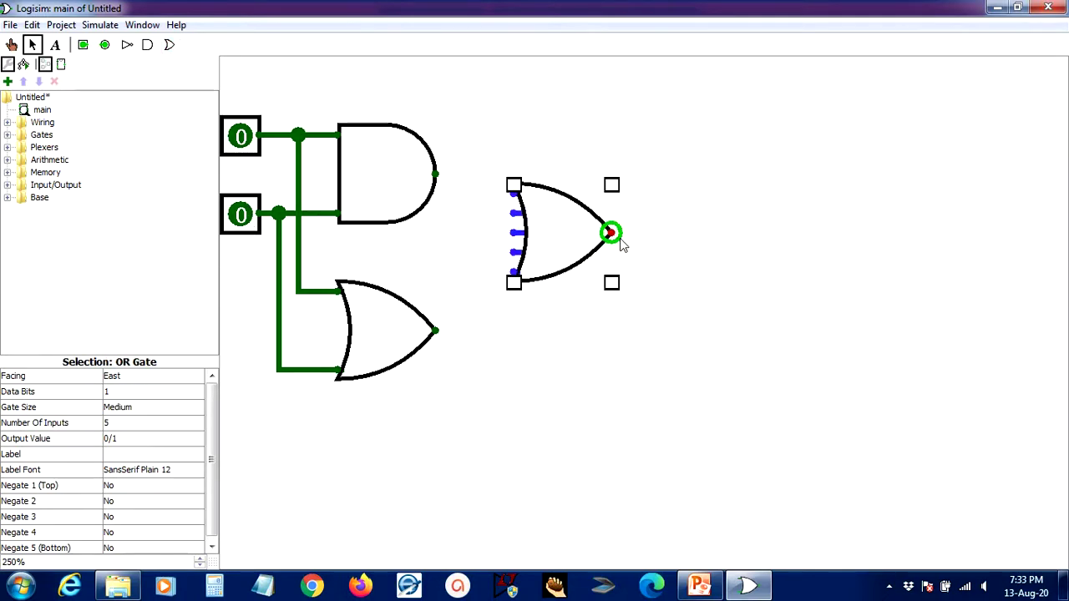
click(172, 424)
scroll(146, 501, up, 3)
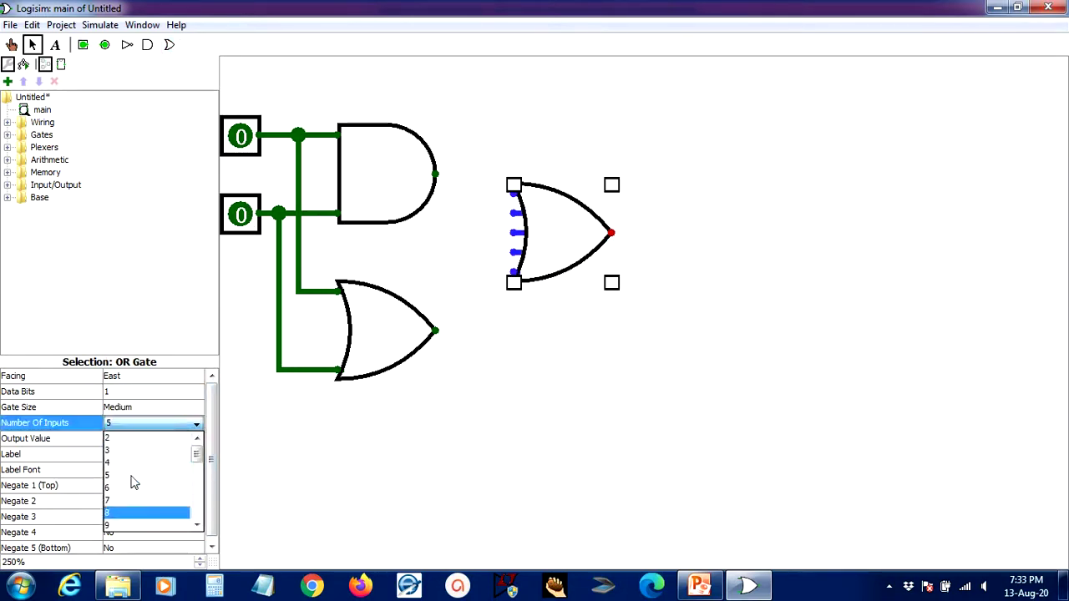
click(118, 437)
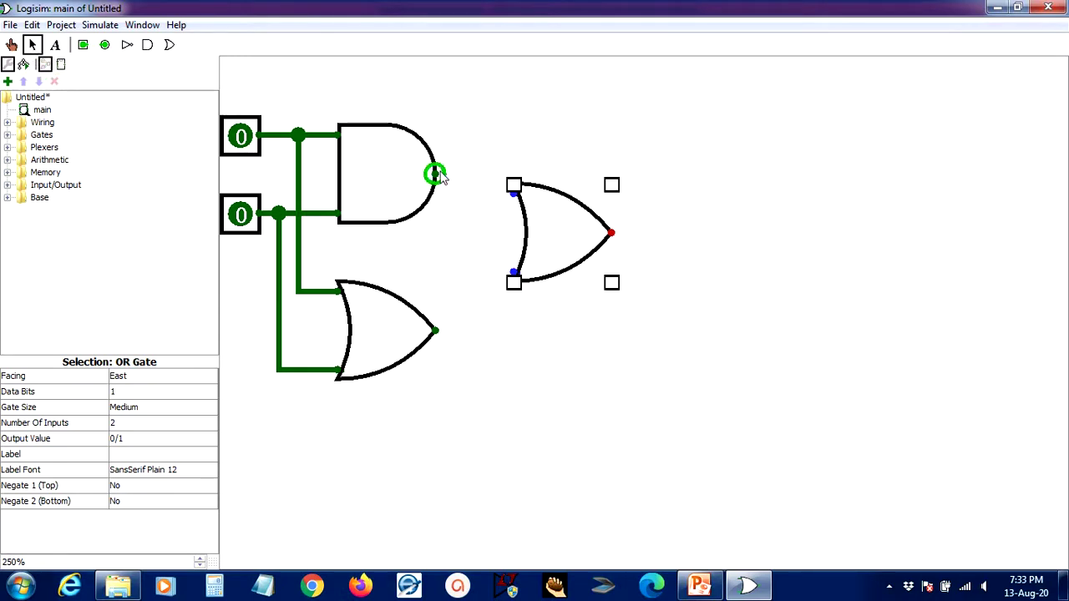
- Draw a short wire out of the AND gate's output and delete its stray vertical segment, keeping the second OR gate
drag(456, 176, 457, 213)
key(Delete)
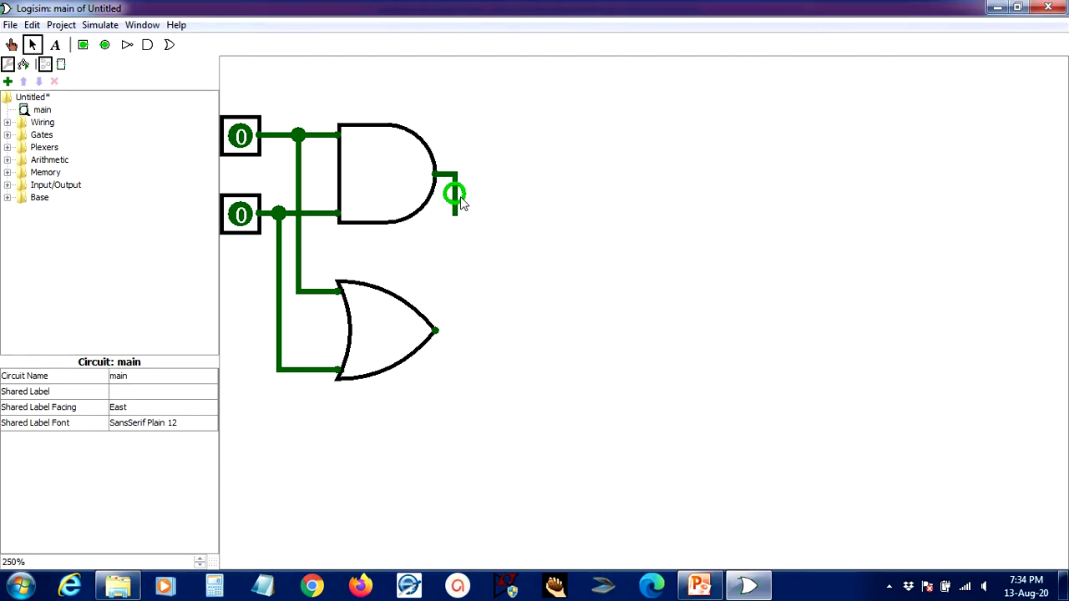
key(ctrl+z)
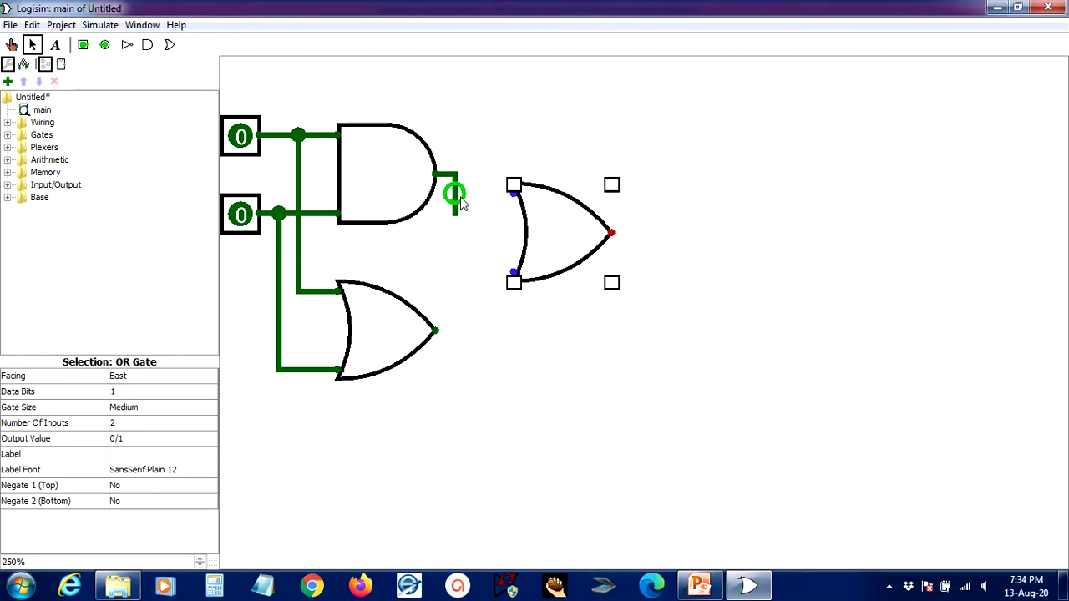
click(458, 205)
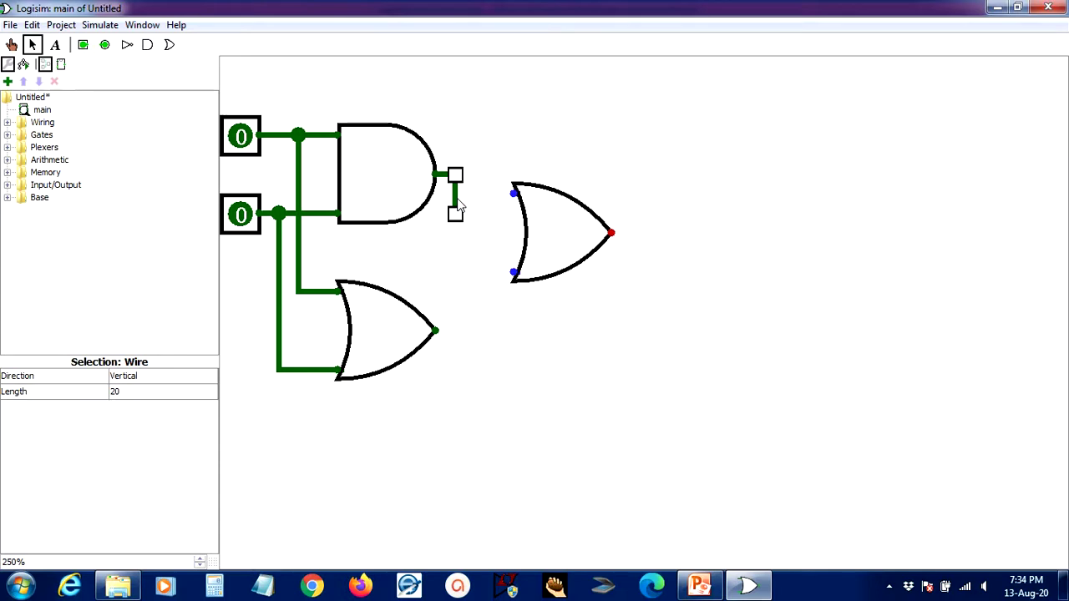
key(Delete)
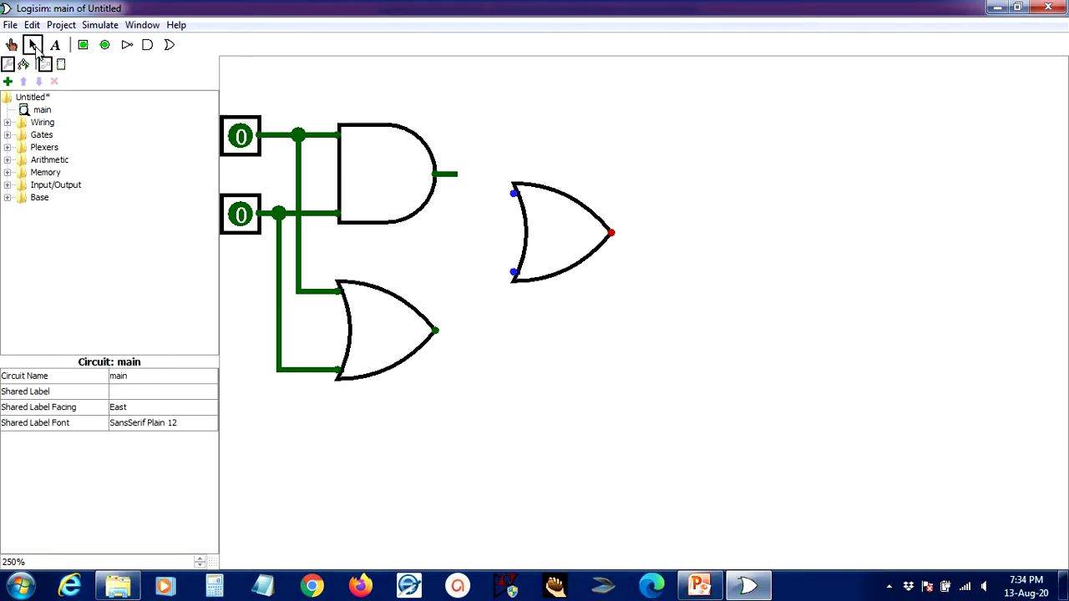
- Wire the AND output to the second OR gate's upper input and the first OR gate's output to its lower input
drag(455, 178, 511, 194)
drag(434, 331, 515, 272)
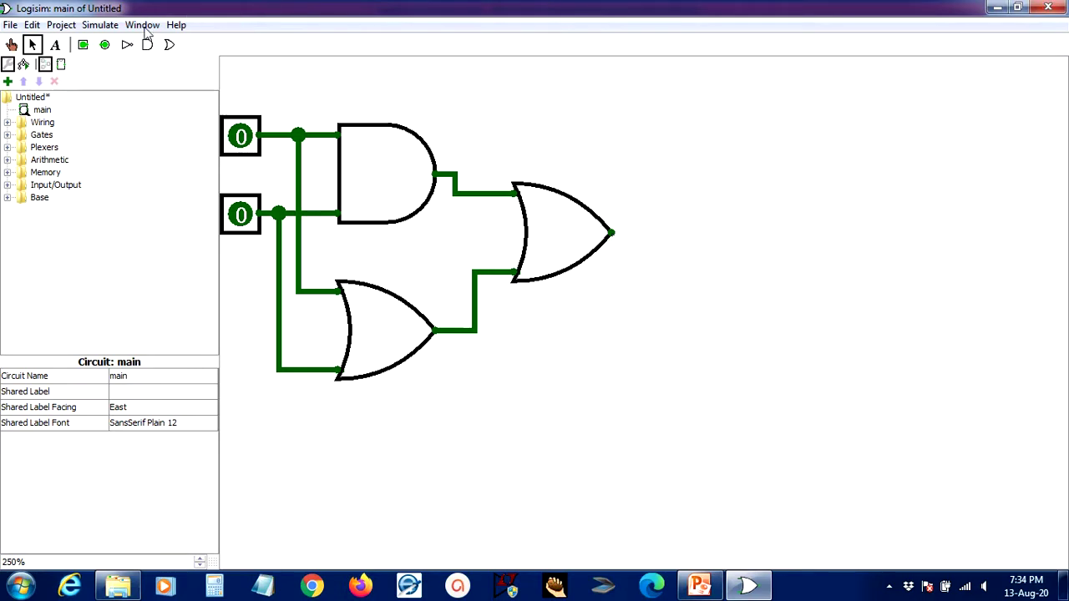
- Place an output pin level with the final OR gate's output and wire the two together
click(106, 46)
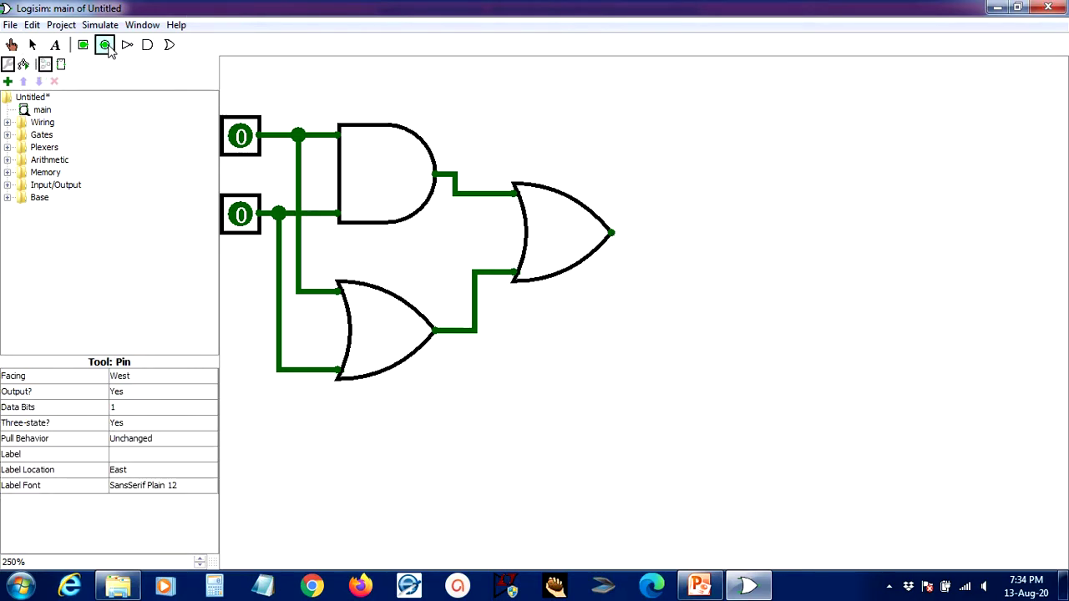
click(672, 223)
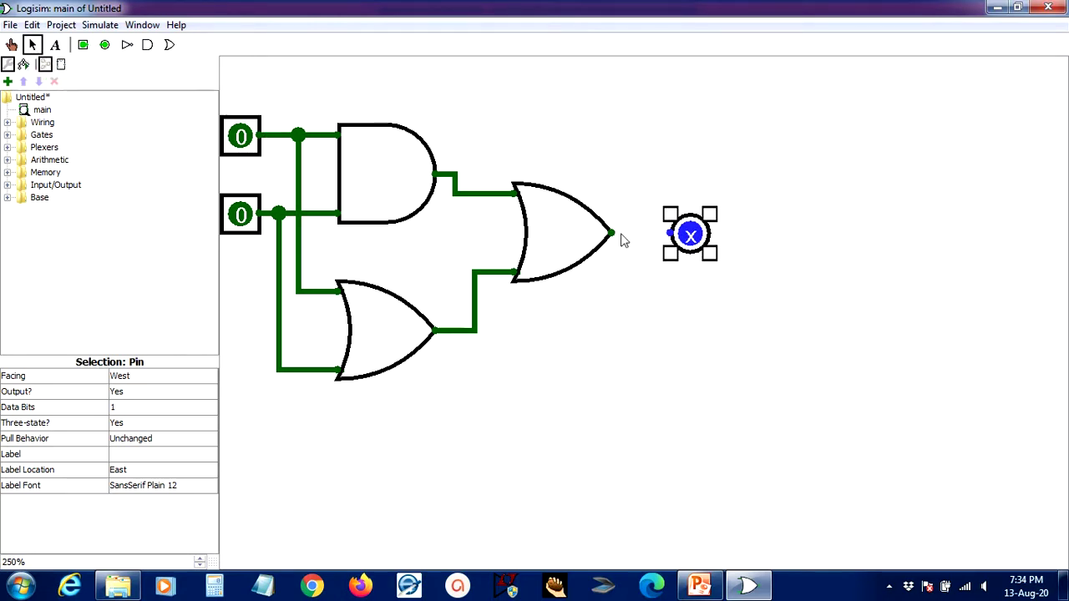
drag(611, 233, 669, 235)
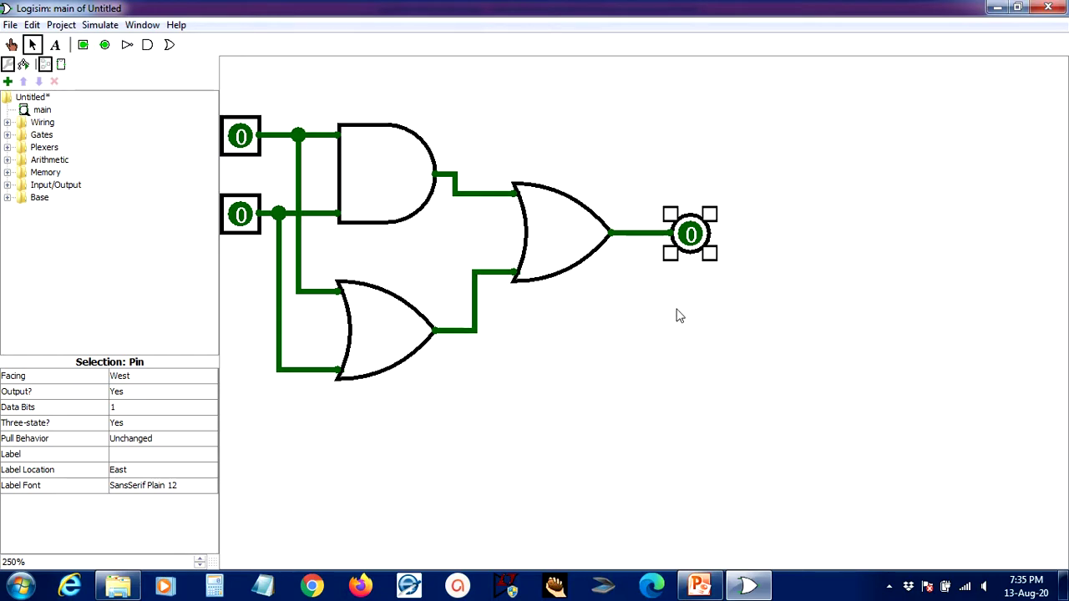
- Simulate the circuit by poking the upper input pin to 1 and then the lower input pin to 1
click(12, 46)
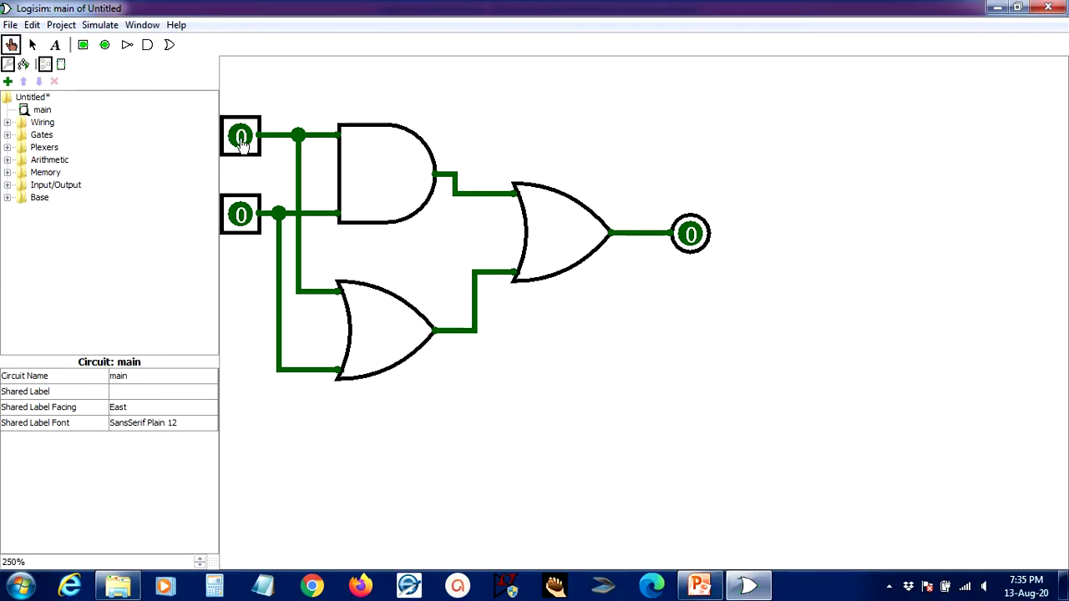
click(242, 142)
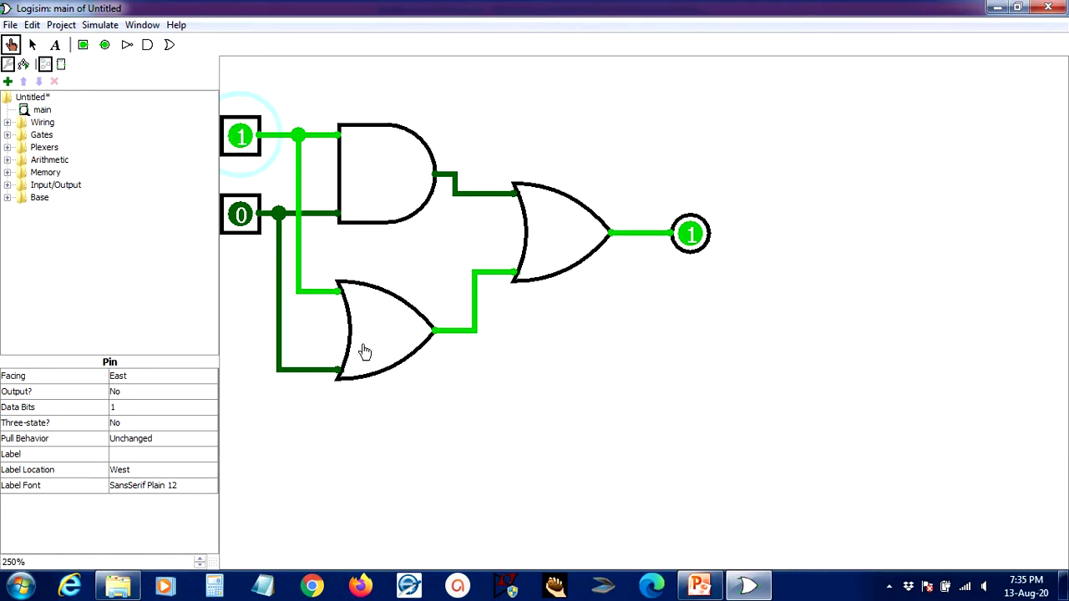
click(241, 214)
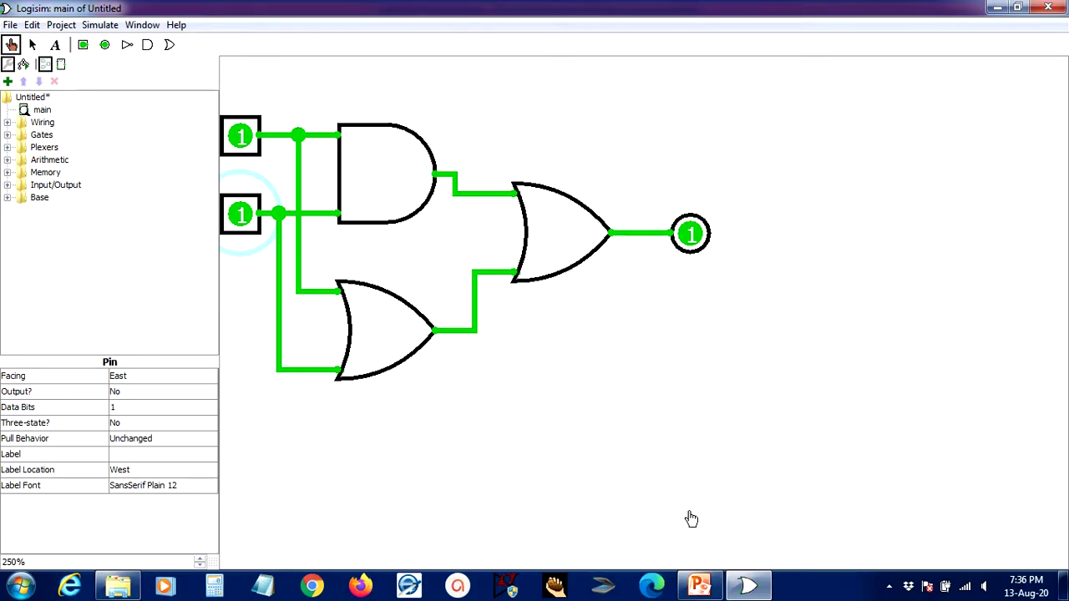
- Switch to the Logisim Introduction presentation in PowerPoint
click(702, 590)
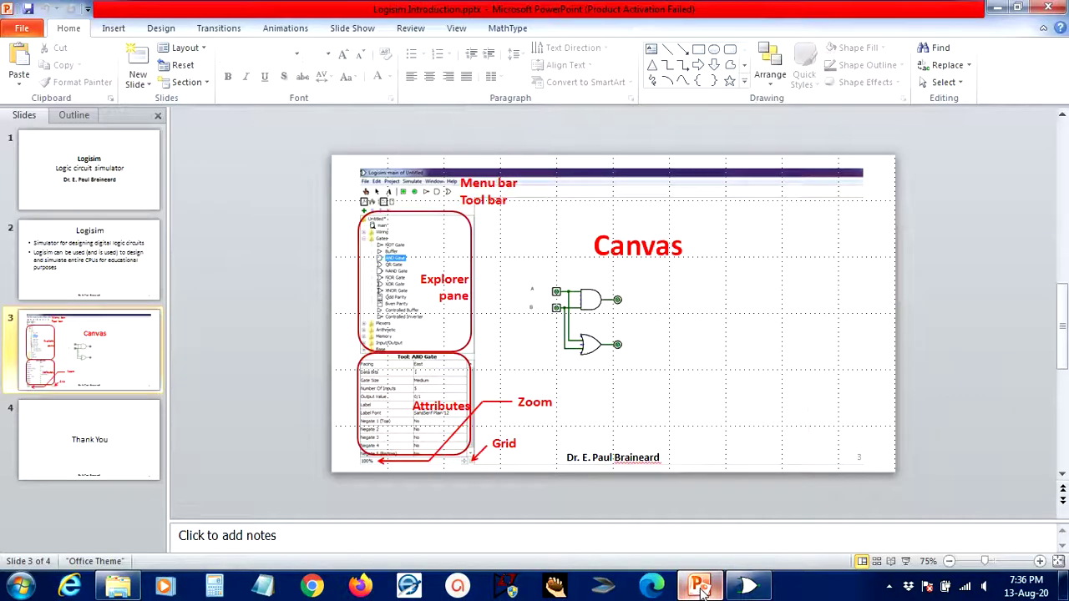